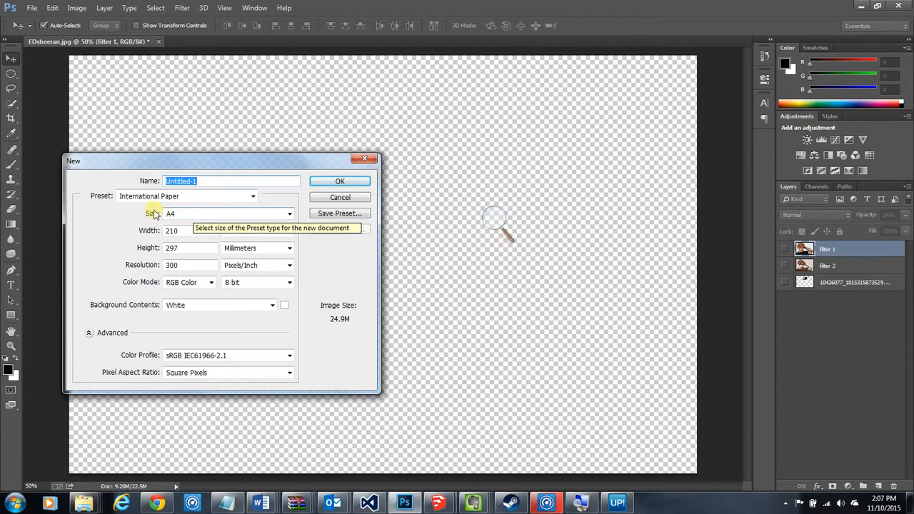
Create a new document from the Web preset at 800 x 600 pixels
{"action": "left_click", "coordinate": [193, 217]}
{"action": "left_click", "coordinate": [193, 219]}
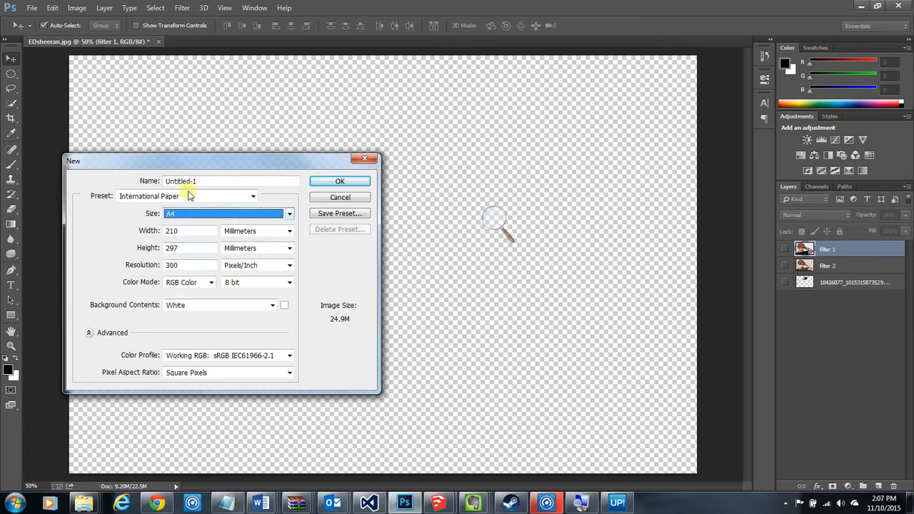
{"action": "left_click", "coordinate": [163, 203]}
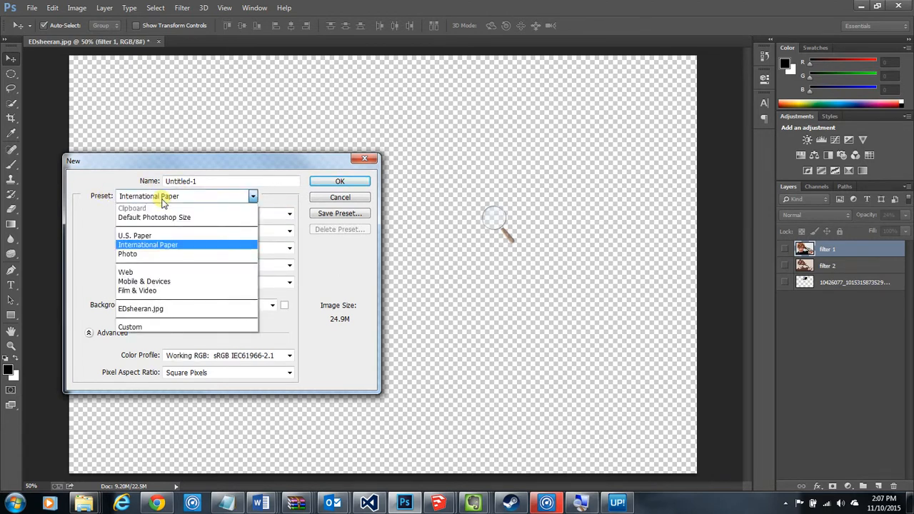
{"action": "left_click", "coordinate": [150, 272]}
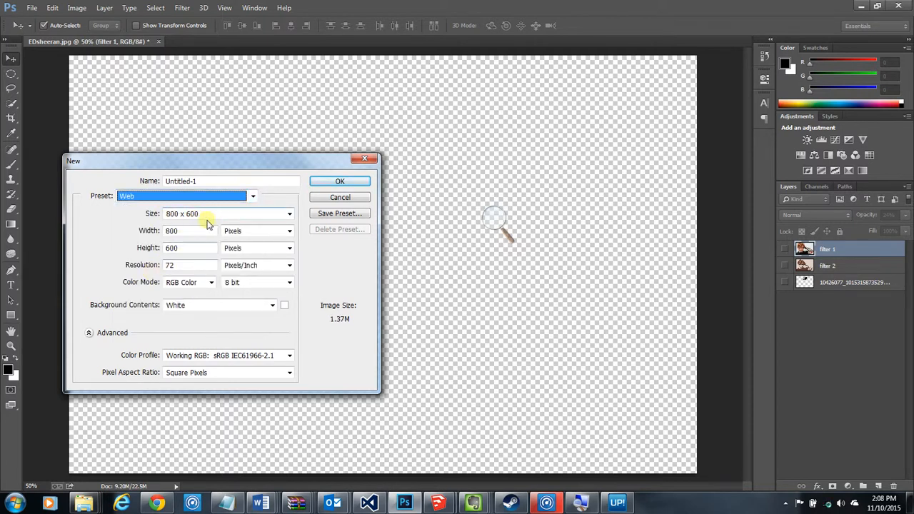
{"action": "left_click", "coordinate": [348, 184]}
Place the motorcycle photo from the animals folder of the Pictures library into the new document
{"action": "mouse_move", "coordinate": [92, 506]}
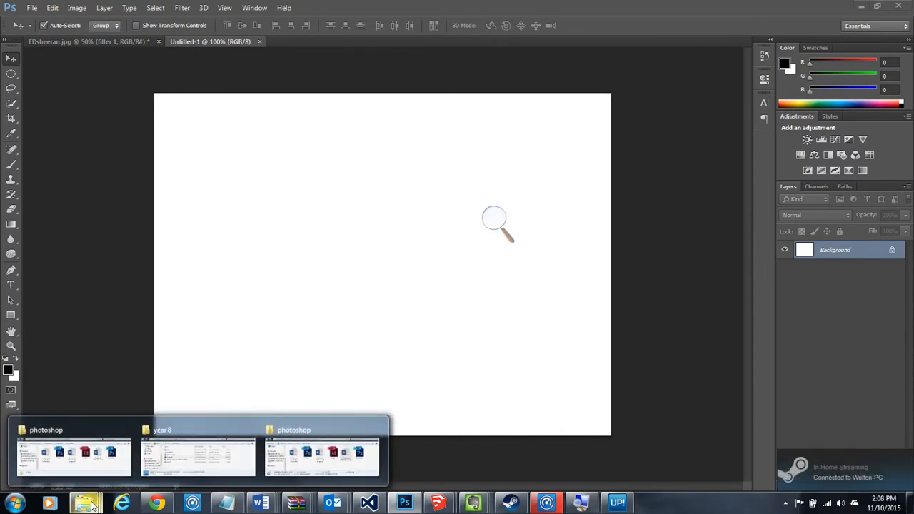
{"action": "left_click", "coordinate": [106, 454]}
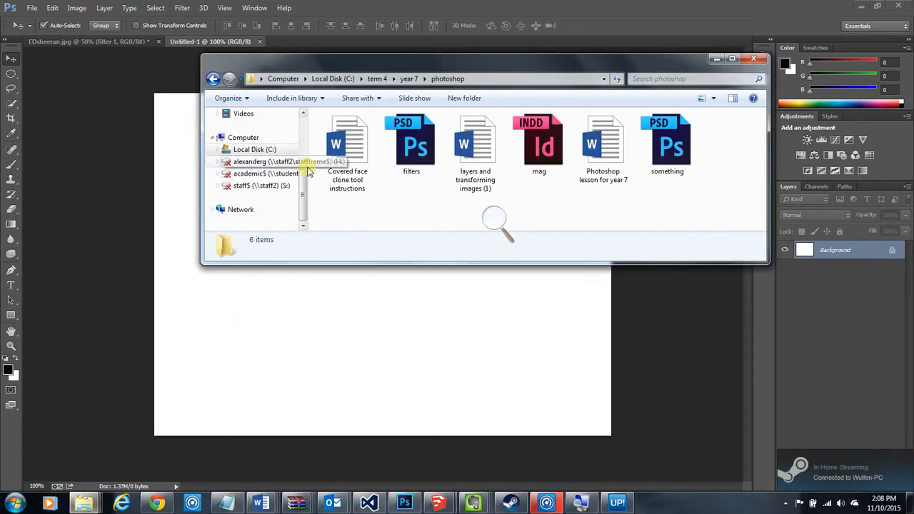
{"action": "scroll", "coordinate": [304, 193], "scroll_direction": "up", "scroll_amount": 3}
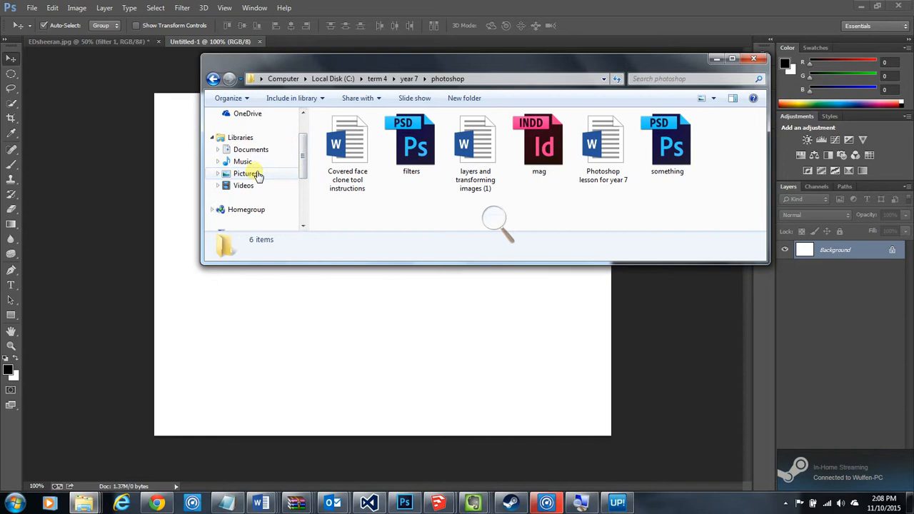
{"action": "left_click", "coordinate": [258, 176]}
{"action": "scroll", "coordinate": [257, 175], "scroll_direction": "down", "scroll_amount": 1}
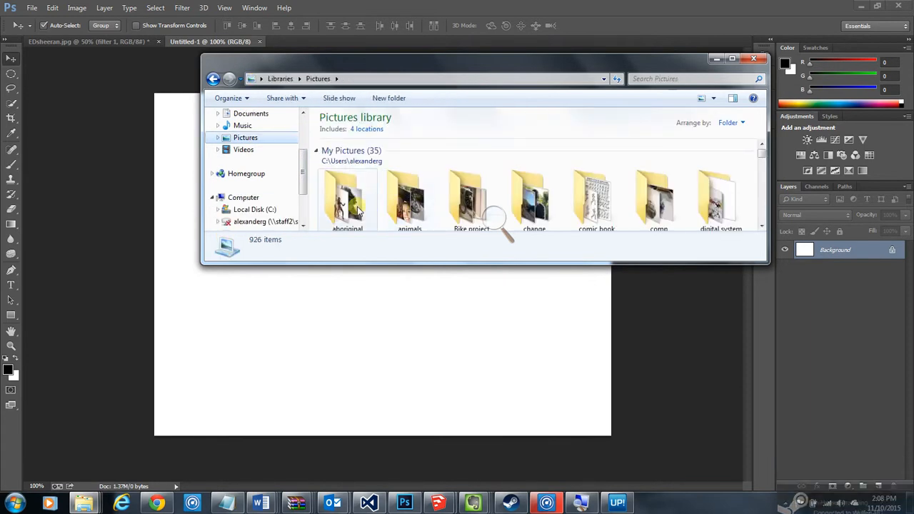
{"action": "double_click", "coordinate": [393, 201]}
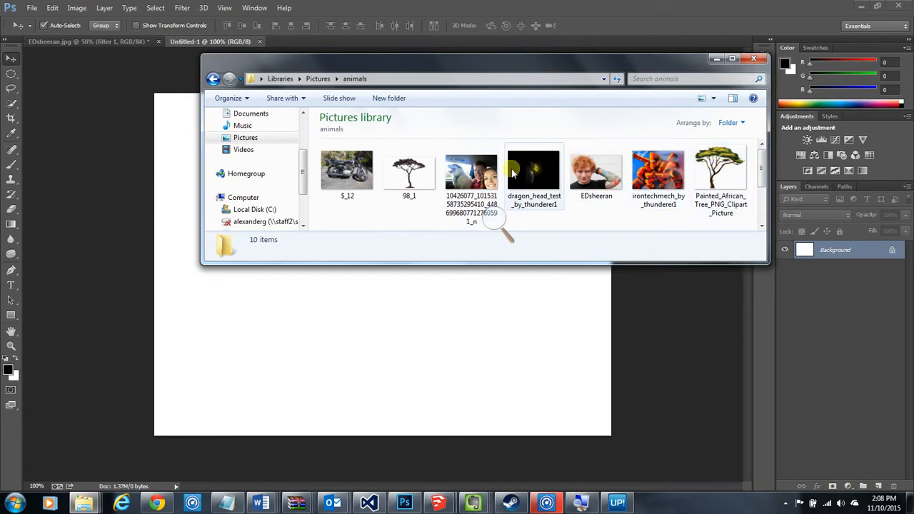
{"action": "left_click_drag", "start_coordinate": [359, 166], "coordinate": [347, 332]}
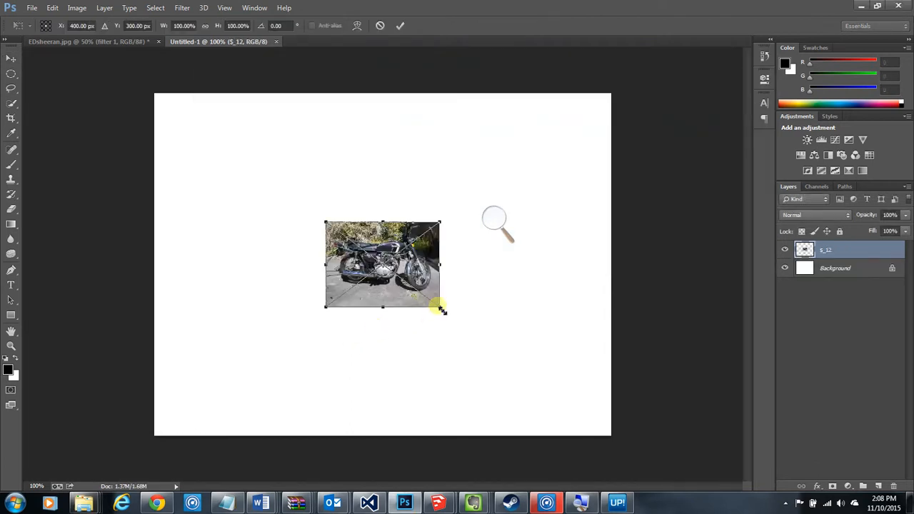
Scale the placed motorcycle photo to about 410% and position it to cover the whole canvas
{"action": "left_click_drag", "start_coordinate": [441, 308], "coordinate": [717, 469]}
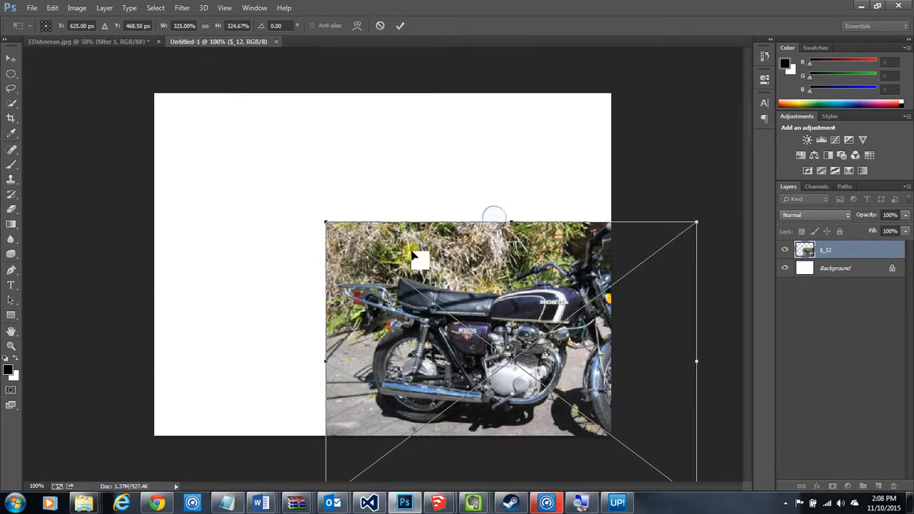
{"action": "left_click_drag", "start_coordinate": [512, 321], "coordinate": [325, 192]}
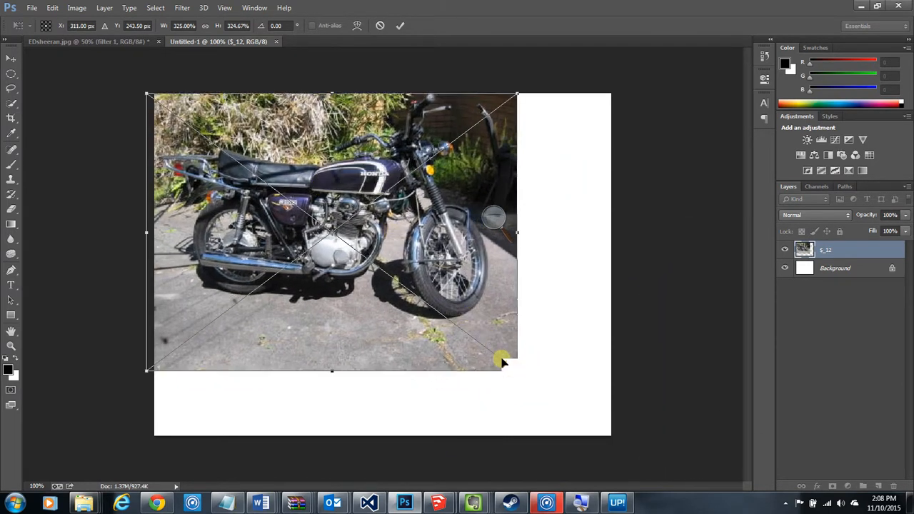
{"action": "left_click_drag", "start_coordinate": [520, 373], "coordinate": [624, 434]}
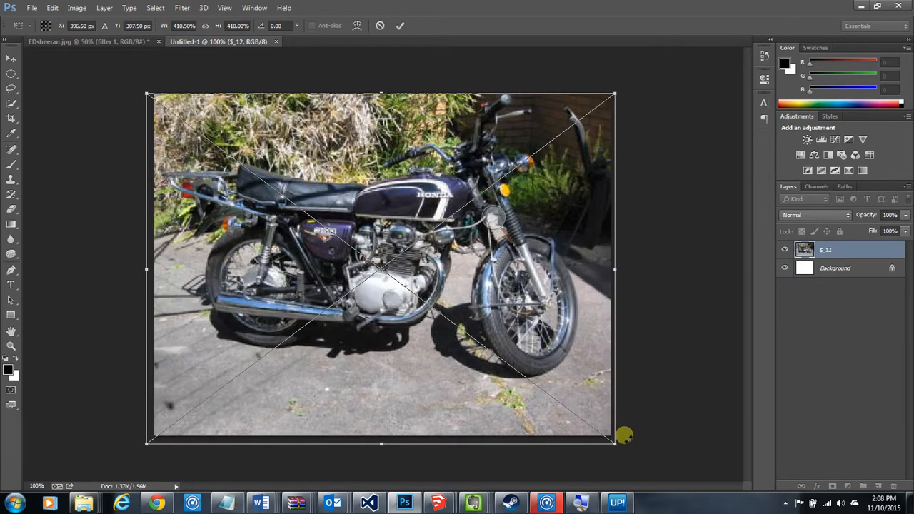
{"action": "double_click", "coordinate": [340, 287]}
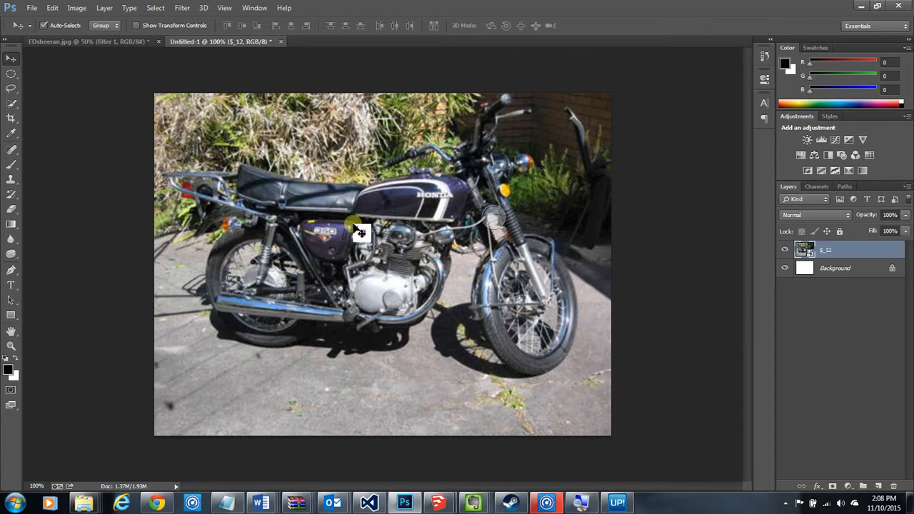
Select the pavement below and in front of the motorcycle with the Quick Selection tool
{"action": "left_click", "coordinate": [10, 103]}
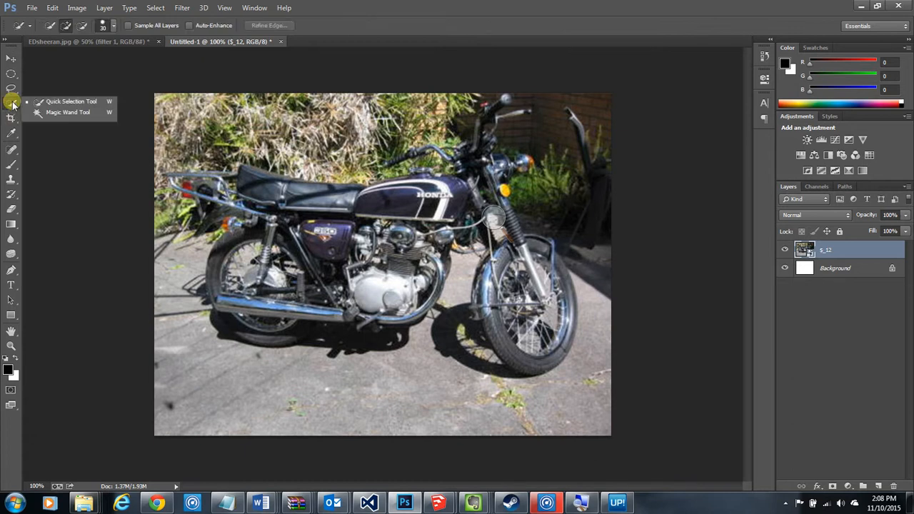
{"action": "left_click", "coordinate": [54, 114]}
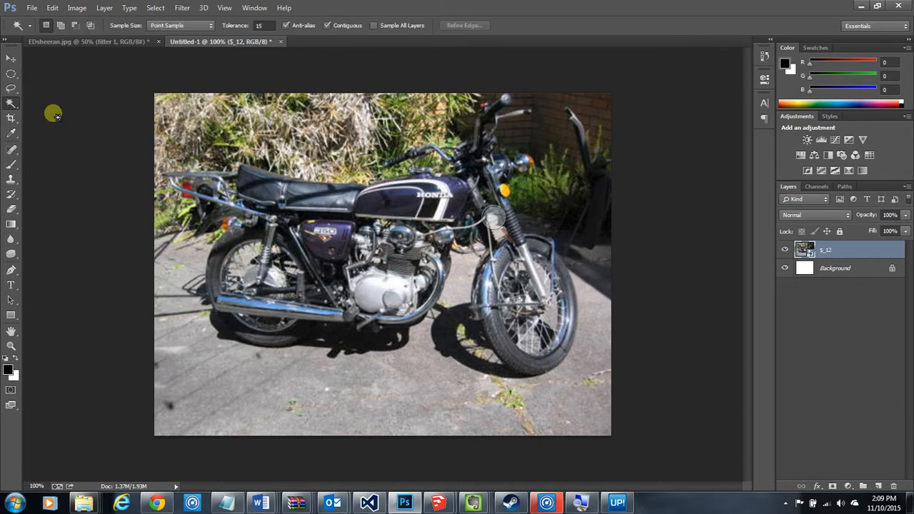
{"action": "left_click", "coordinate": [16, 106]}
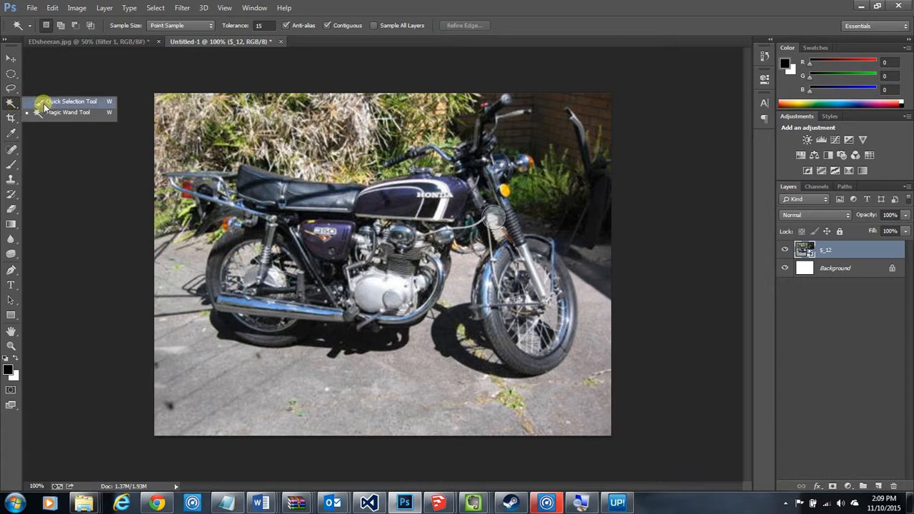
{"action": "left_click", "coordinate": [44, 102]}
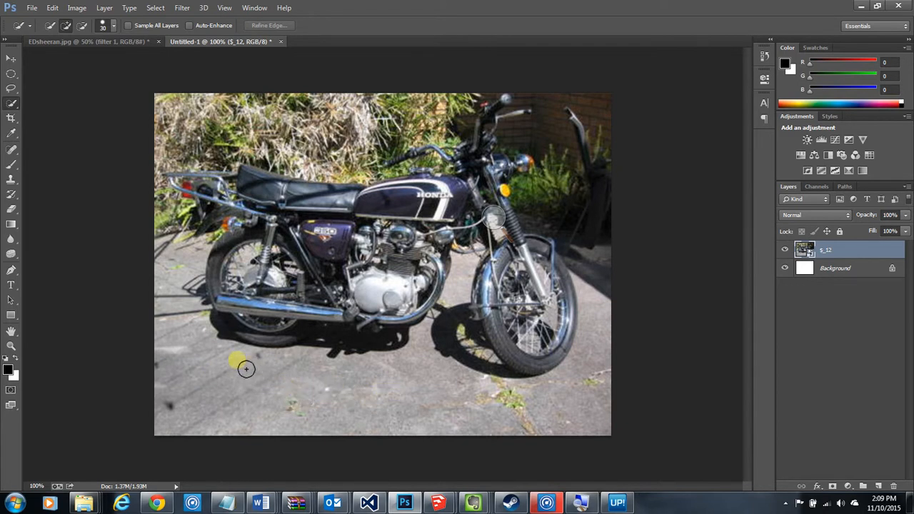
{"action": "right_click", "coordinate": [217, 354]}
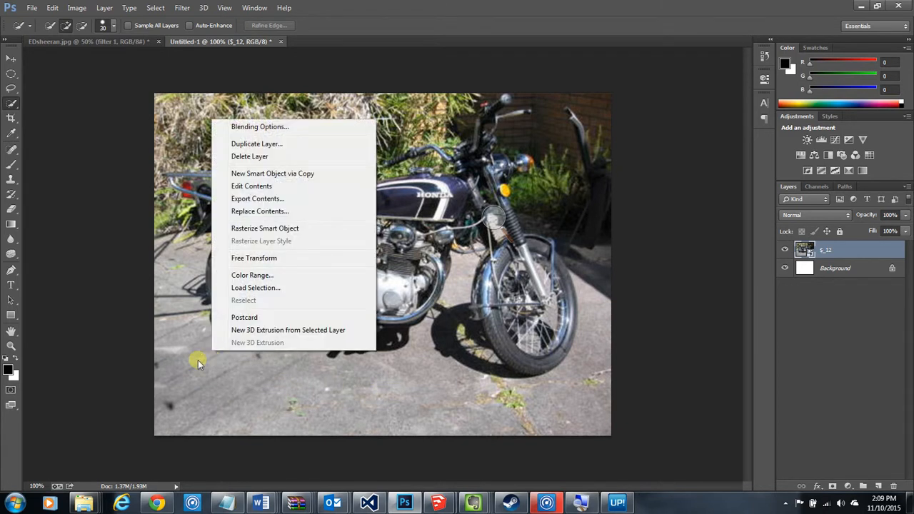
{"action": "left_click", "coordinate": [55, 222]}
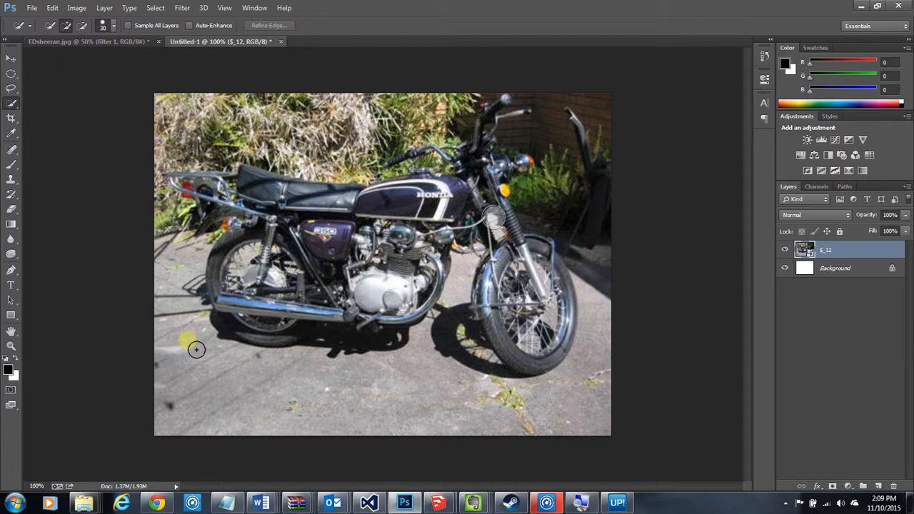
{"action": "mouse_move", "coordinate": [197, 349]}
{"action": "left_mouse_down"}
{"action": "mouse_move", "coordinate": [212, 381]}
{"action": "mouse_move", "coordinate": [236, 400]}
{"action": "mouse_move", "coordinate": [343, 400]}
{"action": "mouse_move", "coordinate": [545, 422]}
{"action": "mouse_move", "coordinate": [569, 384]}
{"action": "left_mouse_up"}
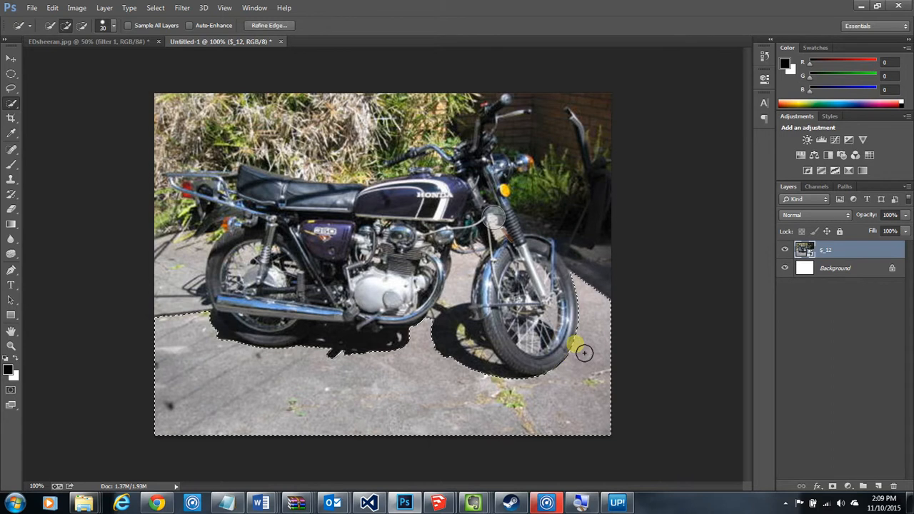
{"action": "mouse_move", "coordinate": [279, 377]}
{"action": "left_mouse_down"}
{"action": "mouse_move", "coordinate": [177, 332]}
{"action": "mouse_move", "coordinate": [160, 397]}
{"action": "left_mouse_up"}
{"action": "mouse_move", "coordinate": [282, 411]}
{"action": "left_mouse_down"}
{"action": "mouse_move", "coordinate": [331, 393]}
{"action": "mouse_move", "coordinate": [577, 411]}
{"action": "mouse_move", "coordinate": [568, 404]}
{"action": "left_mouse_up"}
Rasterize the motorcycle smart object and delete the selected pavement from it
{"action": "key", "text": "Delete"}
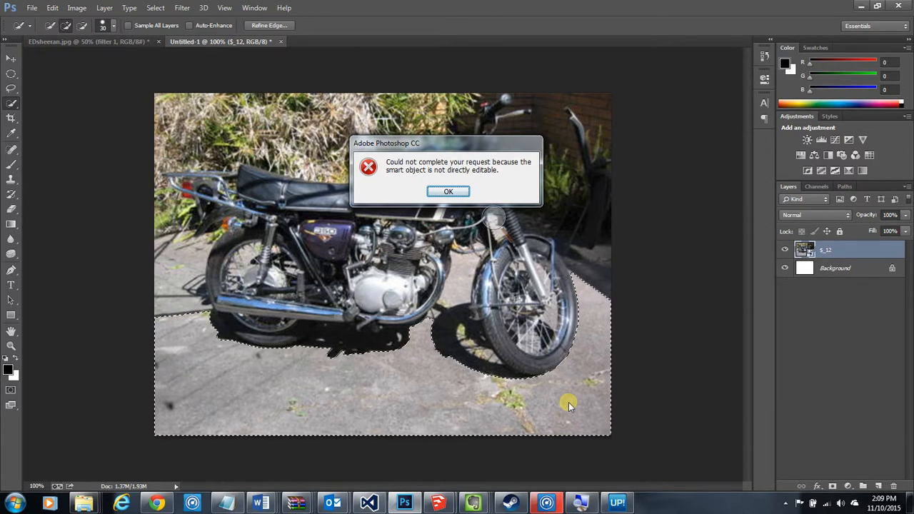
{"action": "key", "text": "Return"}
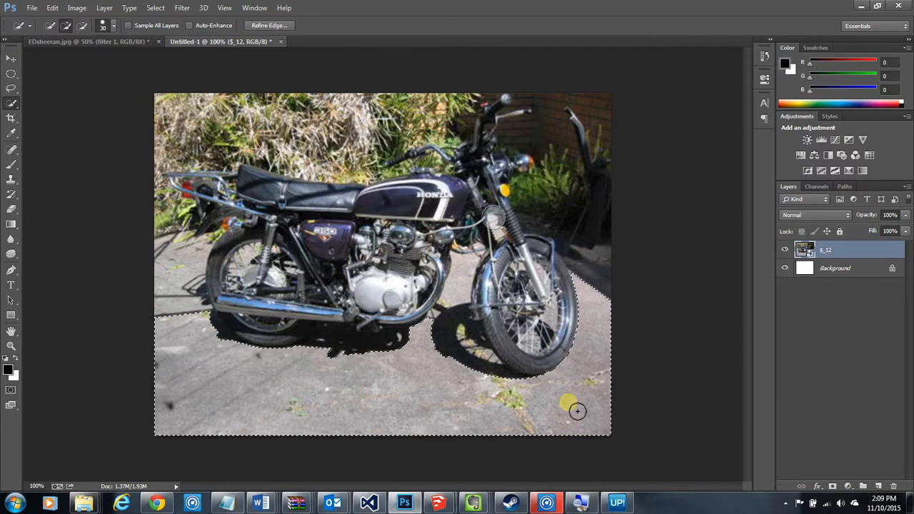
{"action": "left_click", "coordinate": [11, 164]}
{"action": "left_click", "coordinate": [398, 415]}
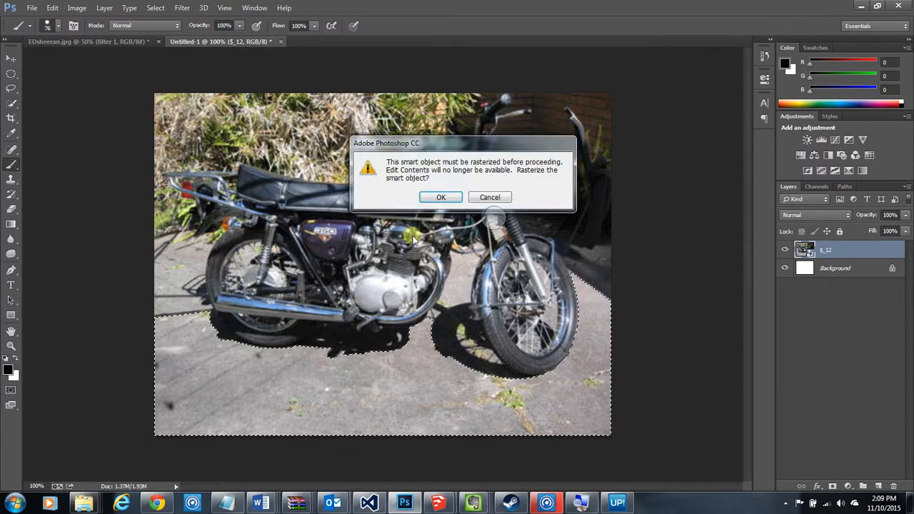
{"action": "left_click", "coordinate": [437, 197]}
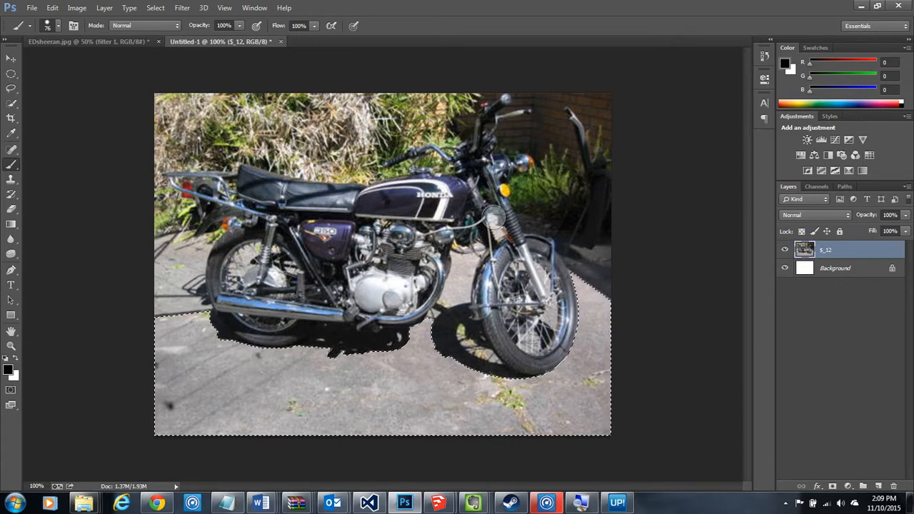
{"action": "left_click", "coordinate": [13, 104]}
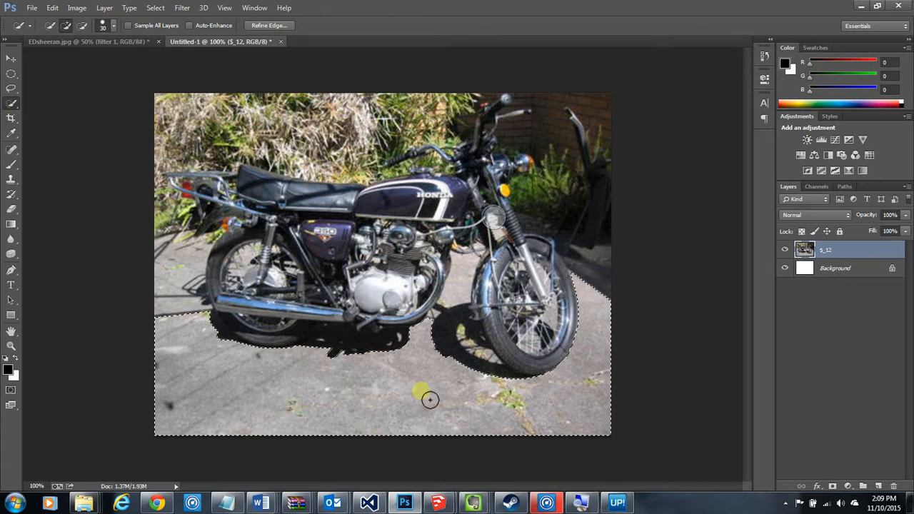
{"action": "key", "text": "Delete"}
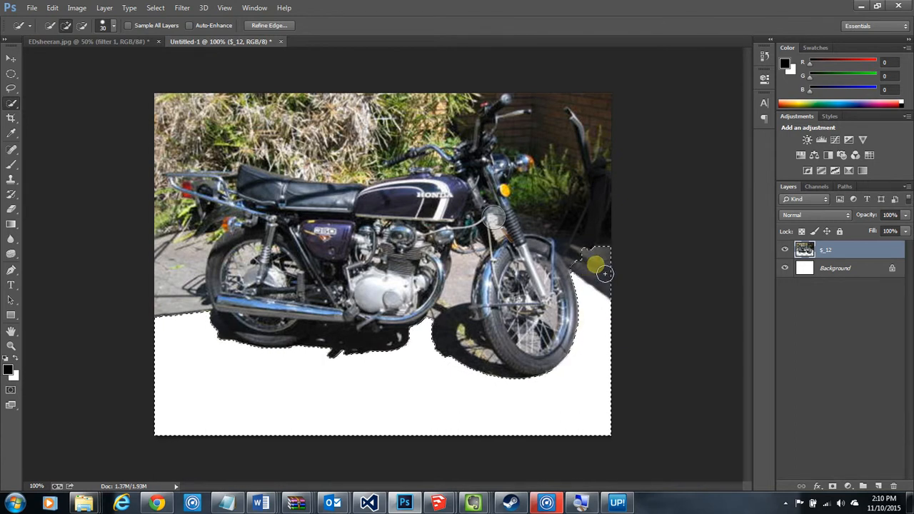
Quick-select the dark wall and plants in front of the motorcycle, leaving the headlight and indicator out, and remove that area
{"action": "left_click_drag", "start_coordinate": [583, 226], "coordinate": [552, 225]}
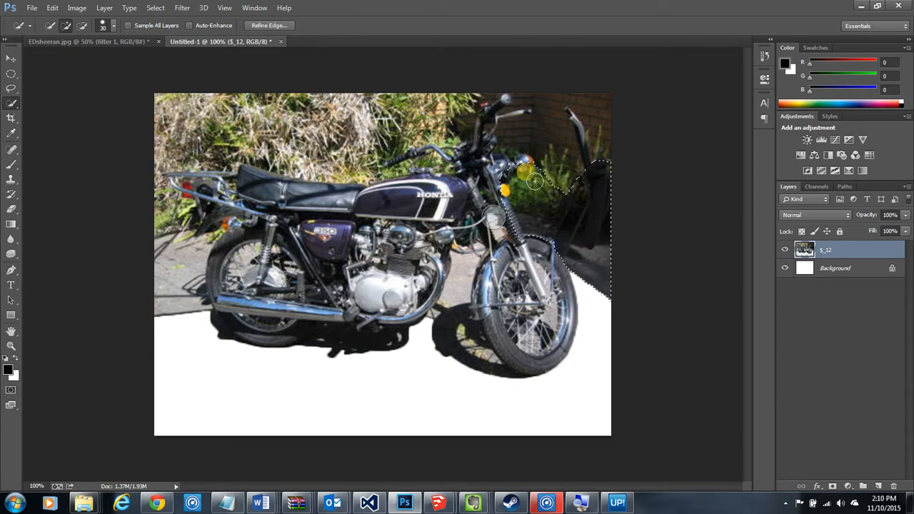
{"action": "key", "text": "alt"}
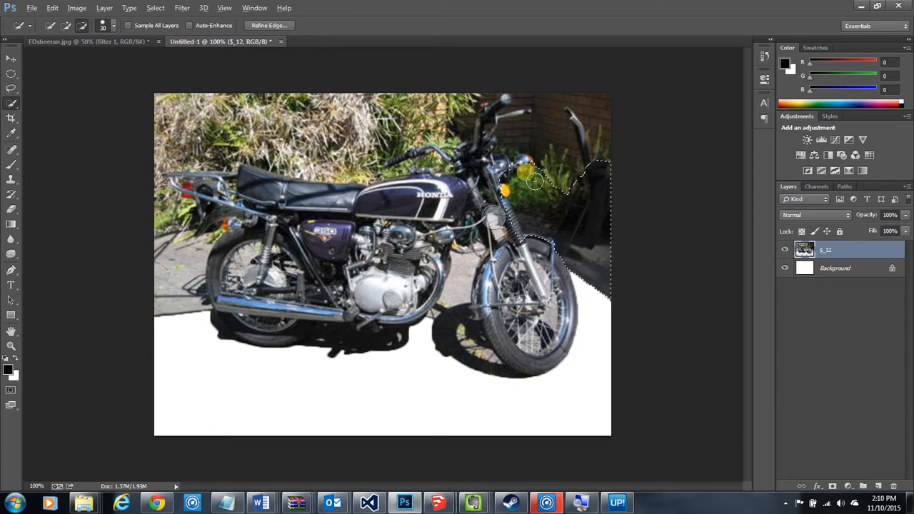
{"action": "left_click_drag", "start_coordinate": [532, 190], "coordinate": [538, 195]}
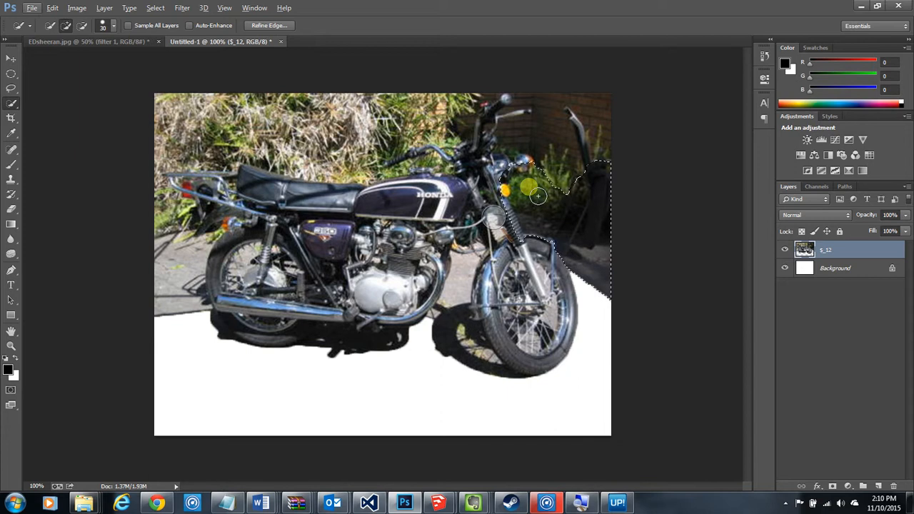
{"action": "left_click_drag", "start_coordinate": [580, 161], "coordinate": [543, 154]}
{"action": "key", "text": "alt"}
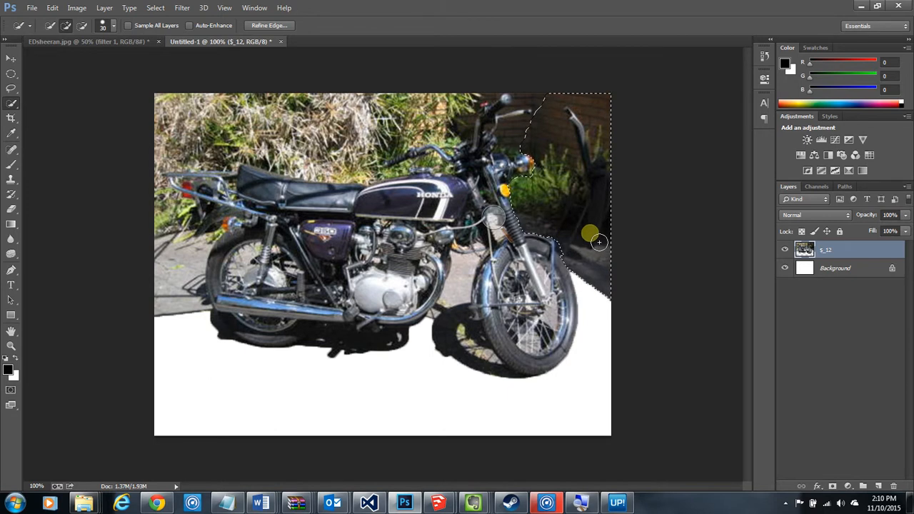
Quick-select and delete the dry hedge above the seat and the foliage up to the handlebars
{"action": "mouse_move", "coordinate": [179, 116]}
{"action": "left_mouse_down"}
{"action": "mouse_move", "coordinate": [334, 123]}
{"action": "mouse_move", "coordinate": [373, 127]}
{"action": "mouse_move", "coordinate": [398, 143]}
{"action": "mouse_move", "coordinate": [175, 147]}
{"action": "left_mouse_up"}
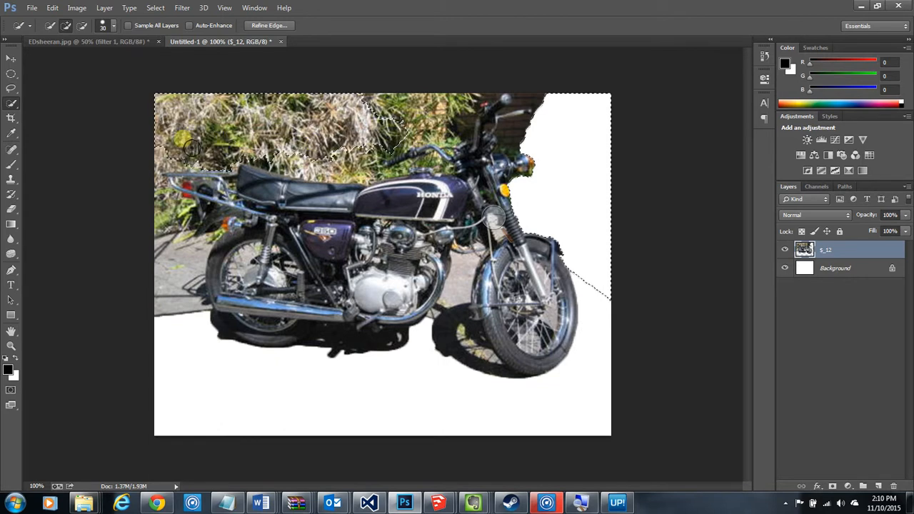
{"action": "key", "text": "Delete"}
{"action": "mouse_move", "coordinate": [307, 146]}
{"action": "left_mouse_down"}
{"action": "mouse_move", "coordinate": [411, 130]}
{"action": "mouse_move", "coordinate": [383, 121]}
{"action": "mouse_move", "coordinate": [406, 114]}
{"action": "mouse_move", "coordinate": [437, 116]}
{"action": "mouse_move", "coordinate": [472, 130]}
{"action": "left_mouse_up"}
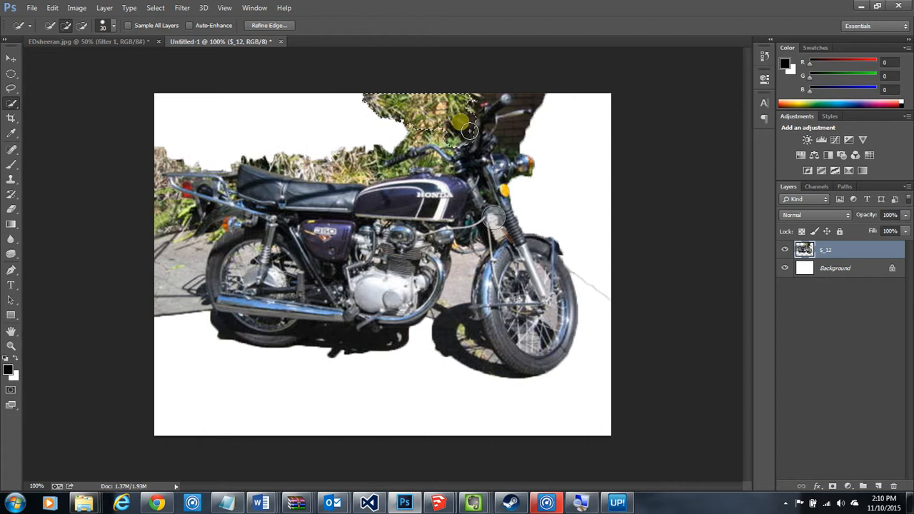
{"action": "key", "text": "Delete"}
Quick-select and delete the remaining pavement behind the rear wheel
{"action": "mouse_move", "coordinate": [539, 132]}
{"action": "left_mouse_down"}
{"action": "mouse_move", "coordinate": [504, 139]}
{"action": "mouse_move", "coordinate": [551, 137]}
{"action": "mouse_move", "coordinate": [490, 164]}
{"action": "left_mouse_up"}
{"action": "mouse_move", "coordinate": [222, 222]}
{"action": "left_mouse_down"}
{"action": "mouse_move", "coordinate": [198, 243]}
{"action": "mouse_move", "coordinate": [193, 266]}
{"action": "mouse_move", "coordinate": [175, 262]}
{"action": "mouse_move", "coordinate": [190, 310]}
{"action": "mouse_move", "coordinate": [174, 307]}
{"action": "left_mouse_up"}
{"action": "key", "text": "Delete"}
Quick-select and delete the leftover foliage behind the tail rack and directly above the seat
{"action": "mouse_move", "coordinate": [184, 264]}
{"action": "left_mouse_down"}
{"action": "mouse_move", "coordinate": [152, 179]}
{"action": "mouse_move", "coordinate": [153, 148]}
{"action": "left_mouse_up"}
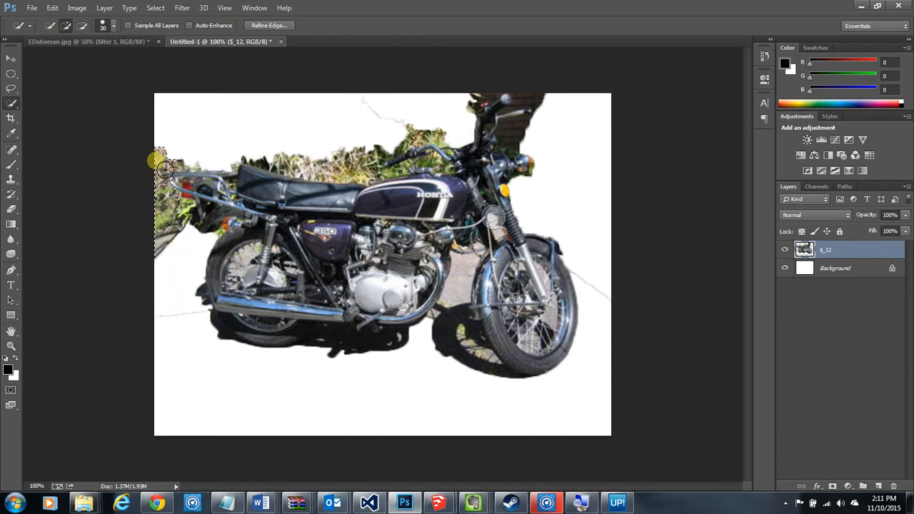
{"action": "mouse_move", "coordinate": [301, 178]}
{"action": "left_mouse_down"}
{"action": "mouse_move", "coordinate": [375, 163]}
{"action": "mouse_move", "coordinate": [343, 172]}
{"action": "mouse_move", "coordinate": [264, 158]}
{"action": "mouse_move", "coordinate": [289, 153]}
{"action": "left_mouse_up"}
{"action": "key", "text": "Delete"}
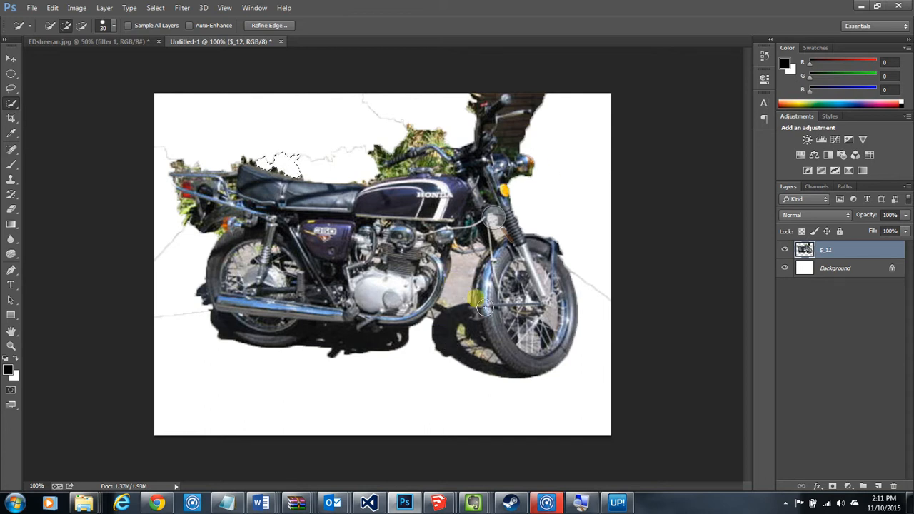
Quick-select and delete the pavement and shadow between the engine and front wheel, and erase part of the leftover edge line with the Eraser
{"action": "left_click_drag", "start_coordinate": [473, 277], "coordinate": [474, 293]}
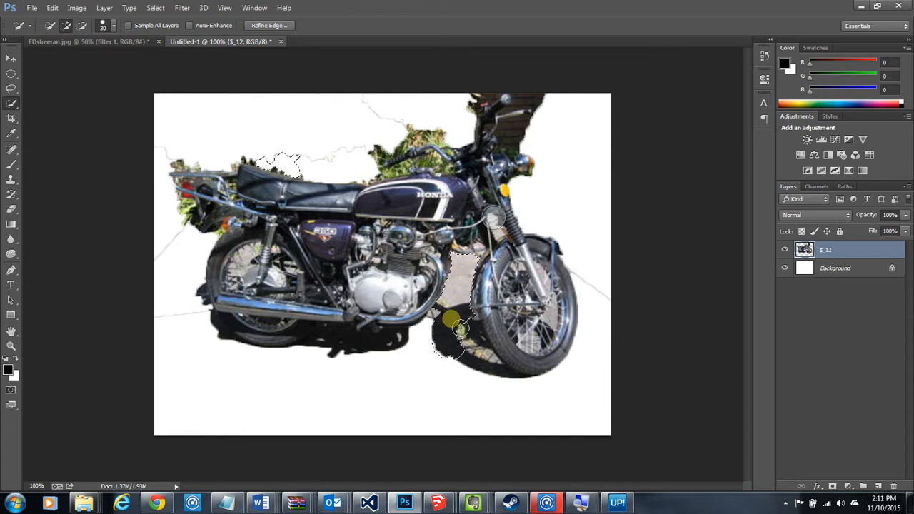
{"action": "left_click_drag", "start_coordinate": [461, 330], "coordinate": [446, 367]}
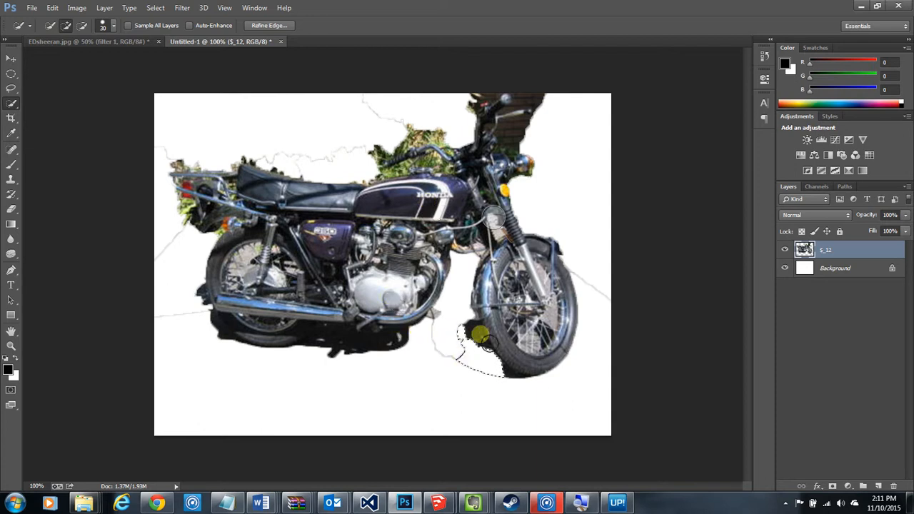
{"action": "left_click", "coordinate": [10, 210]}
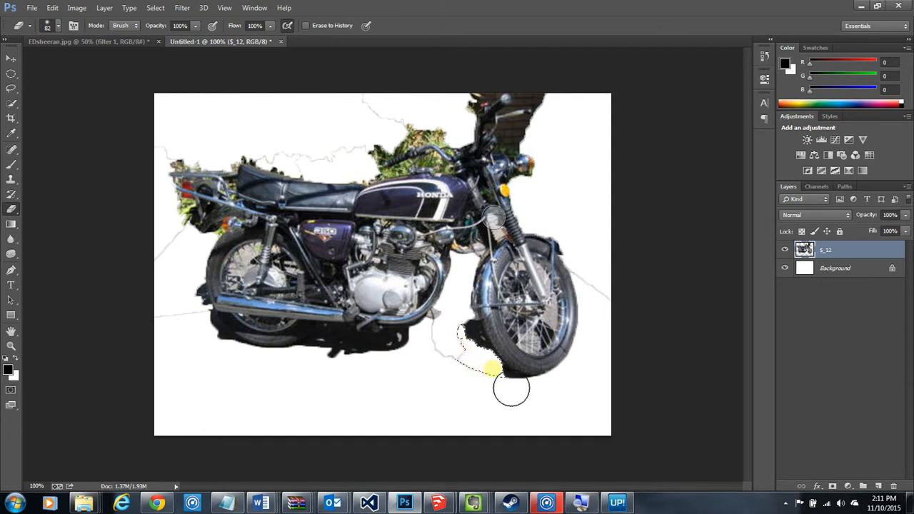
{"action": "left_click_drag", "start_coordinate": [474, 354], "coordinate": [524, 389]}
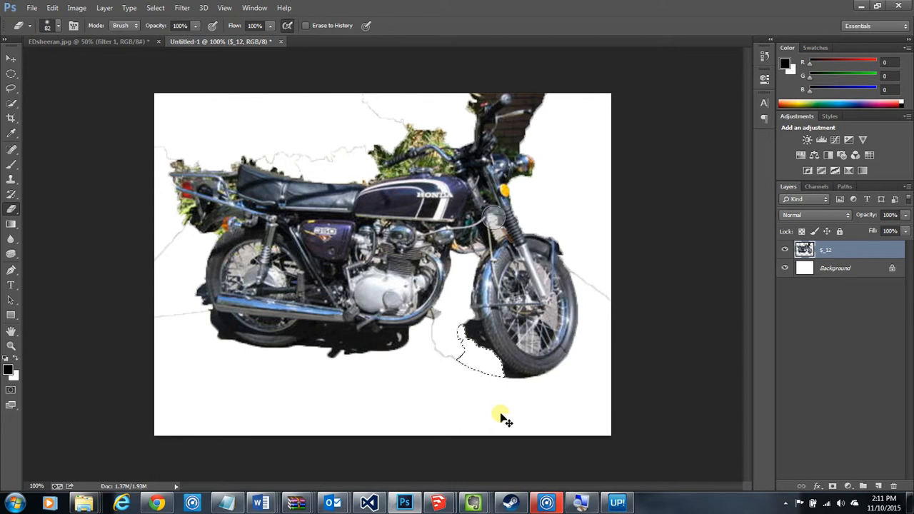
{"action": "mouse_move", "coordinate": [472, 364]}
{"action": "left_mouse_down"}
{"action": "mouse_move", "coordinate": [483, 381]}
{"action": "mouse_move", "coordinate": [528, 405]}
{"action": "mouse_move", "coordinate": [453, 363]}
{"action": "mouse_move", "coordinate": [458, 372]}
{"action": "mouse_move", "coordinate": [447, 377]}
{"action": "mouse_move", "coordinate": [465, 372]}
{"action": "left_mouse_up"}
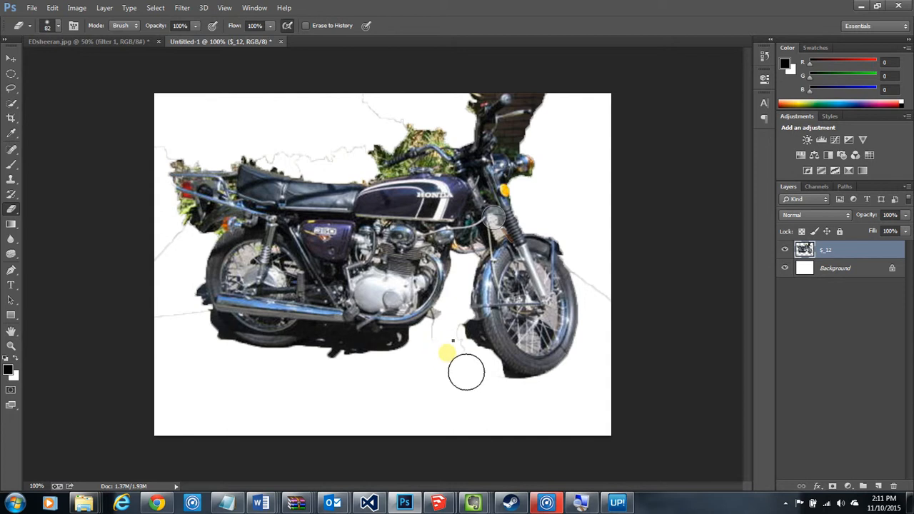
Set the Eraser to 45 px and 100% hardness and erase the dark shadow beside the front wheel
{"action": "right_click", "coordinate": [465, 372]}
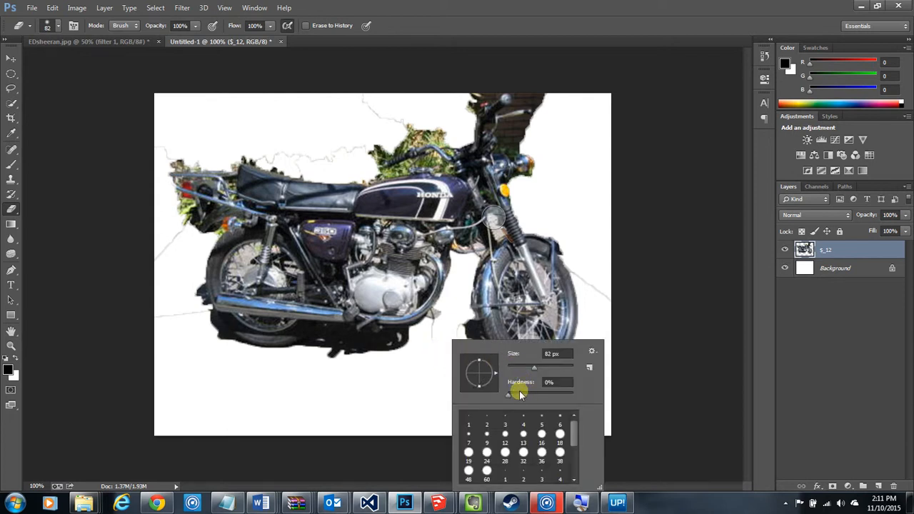
{"action": "left_click_drag", "start_coordinate": [521, 393], "coordinate": [604, 394]}
{"action": "left_click_drag", "start_coordinate": [530, 364], "coordinate": [523, 366]}
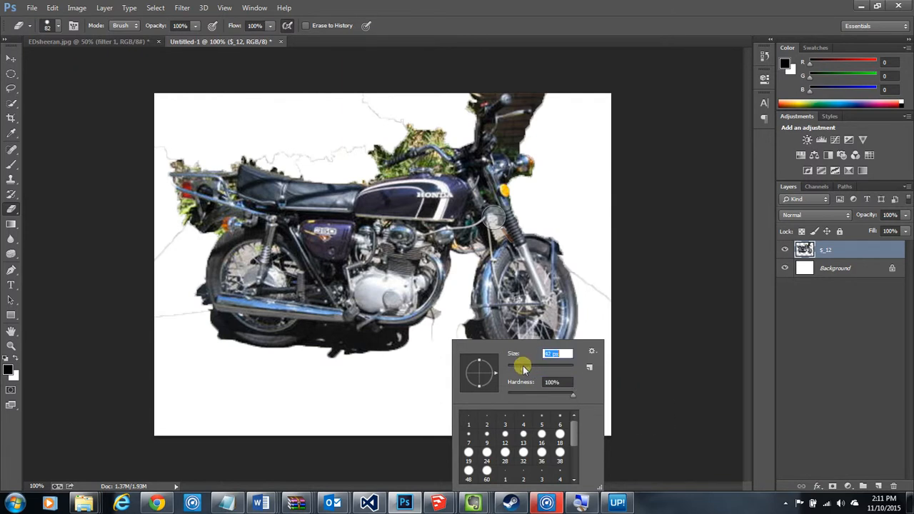
{"action": "left_click", "coordinate": [468, 343]}
{"action": "mouse_move", "coordinate": [464, 337]}
{"action": "left_mouse_down"}
{"action": "mouse_move", "coordinate": [484, 363]}
{"action": "mouse_move", "coordinate": [485, 348]}
{"action": "mouse_move", "coordinate": [489, 360]}
{"action": "mouse_move", "coordinate": [480, 342]}
{"action": "mouse_move", "coordinate": [497, 373]}
{"action": "mouse_move", "coordinate": [462, 332]}
{"action": "mouse_move", "coordinate": [444, 322]}
{"action": "mouse_move", "coordinate": [440, 330]}
{"action": "left_mouse_up"}
Erase the leftover foliage around the tail rack and parts of the outline above the seat, undoing the stroke across the handlebar foliage
{"action": "left_click", "coordinate": [401, 175]}
{"action": "left_click_drag", "start_coordinate": [307, 155], "coordinate": [250, 152]}
{"action": "mouse_move", "coordinate": [168, 173]}
{"action": "left_mouse_down"}
{"action": "mouse_move", "coordinate": [225, 174]}
{"action": "mouse_move", "coordinate": [188, 178]}
{"action": "mouse_move", "coordinate": [215, 178]}
{"action": "mouse_move", "coordinate": [196, 228]}
{"action": "mouse_move", "coordinate": [192, 216]}
{"action": "mouse_move", "coordinate": [198, 241]}
{"action": "mouse_move", "coordinate": [185, 218]}
{"action": "mouse_move", "coordinate": [197, 251]}
{"action": "mouse_move", "coordinate": [221, 247]}
{"action": "left_mouse_up"}
{"action": "mouse_move", "coordinate": [477, 168]}
{"action": "left_mouse_down"}
{"action": "mouse_move", "coordinate": [441, 176]}
{"action": "mouse_move", "coordinate": [381, 167]}
{"action": "mouse_move", "coordinate": [445, 138]}
{"action": "mouse_move", "coordinate": [340, 176]}
{"action": "mouse_move", "coordinate": [451, 149]}
{"action": "left_mouse_up"}
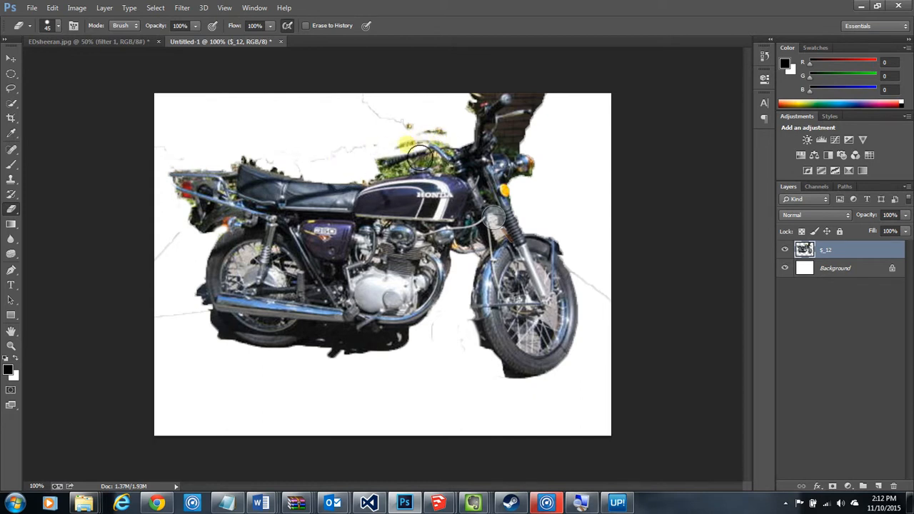
{"action": "key", "text": "ctrl+z"}
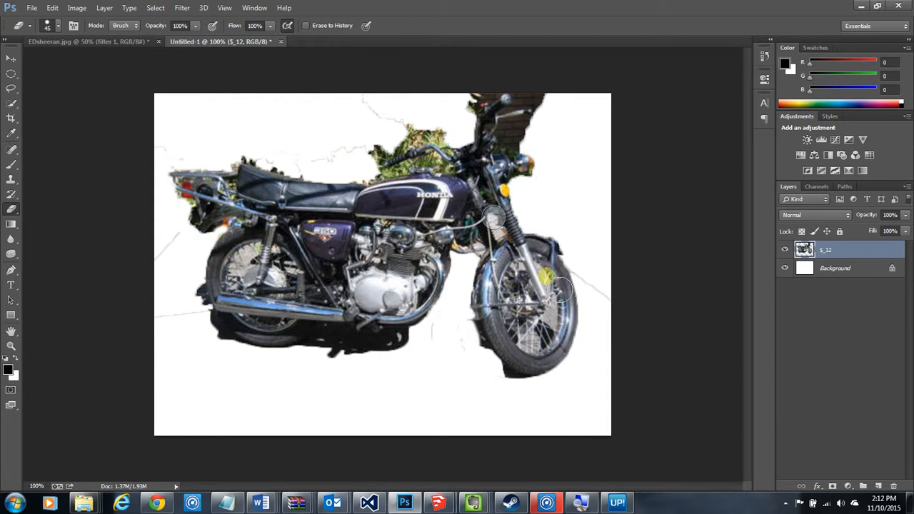
Move the motorcycle layer slightly down and scale it to about 47.75% width and 62.76% height, keeping its lower-right corner fixed
{"action": "left_click", "coordinate": [15, 61]}
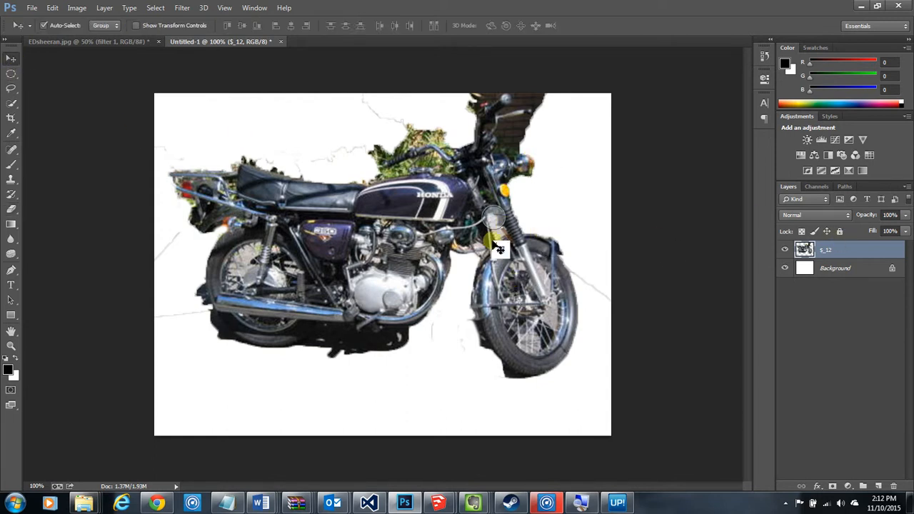
{"action": "mouse_move", "coordinate": [374, 236]}
{"action": "left_mouse_down"}
{"action": "mouse_move", "coordinate": [378, 276]}
{"action": "mouse_move", "coordinate": [360, 261]}
{"action": "mouse_move", "coordinate": [366, 249]}
{"action": "left_mouse_up"}
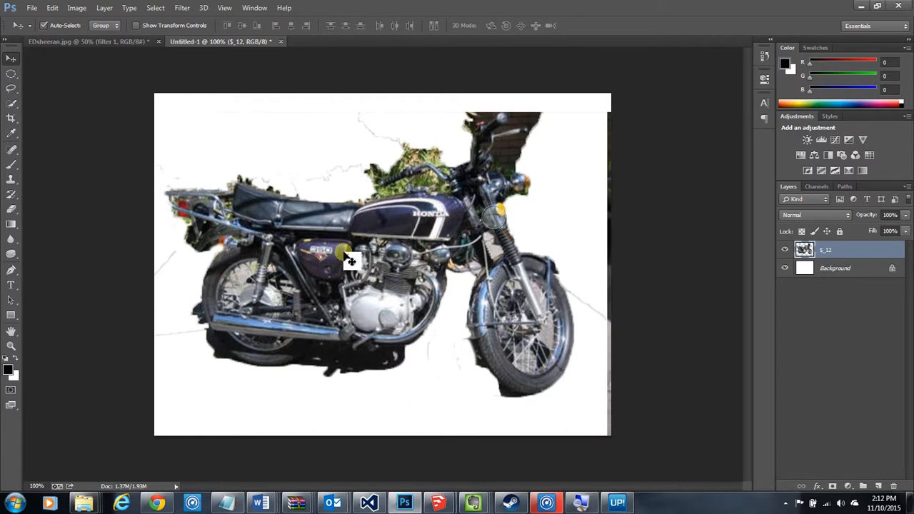
{"action": "key", "text": "ctrl+t"}
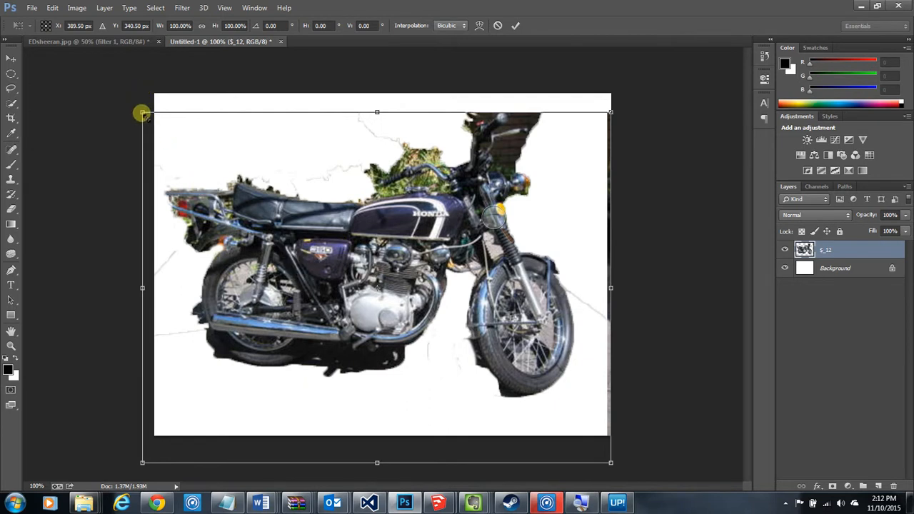
{"action": "left_click_drag", "start_coordinate": [142, 112], "coordinate": [387, 245]}
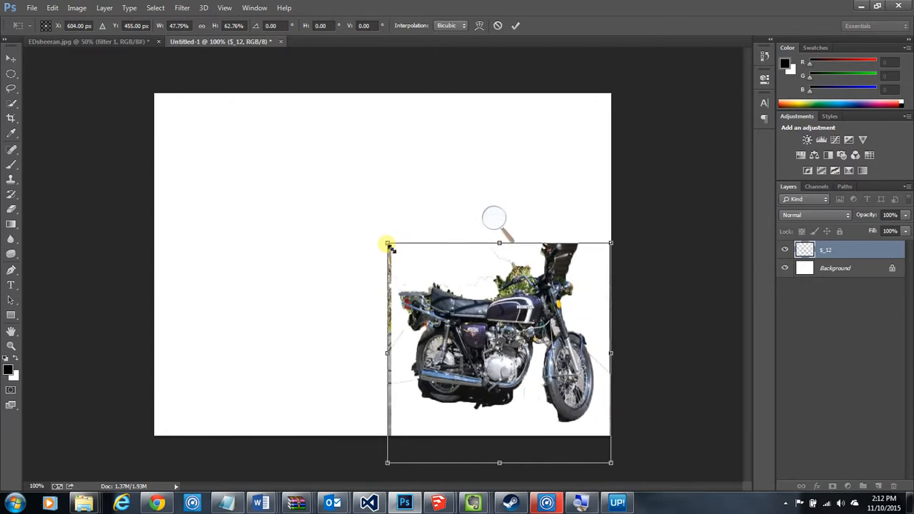
{"action": "key", "text": "Return"}
Move the scaled motorcycle to the lower-left area of the canvas with the whole bike inside the edges
{"action": "left_click_drag", "start_coordinate": [467, 319], "coordinate": [216, 332]}
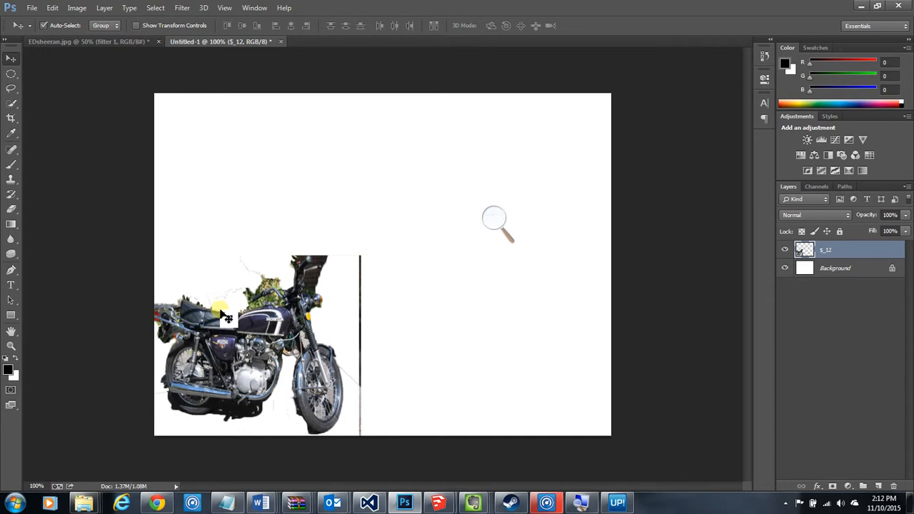
{"action": "left_click_drag", "start_coordinate": [267, 327], "coordinate": [268, 344]}
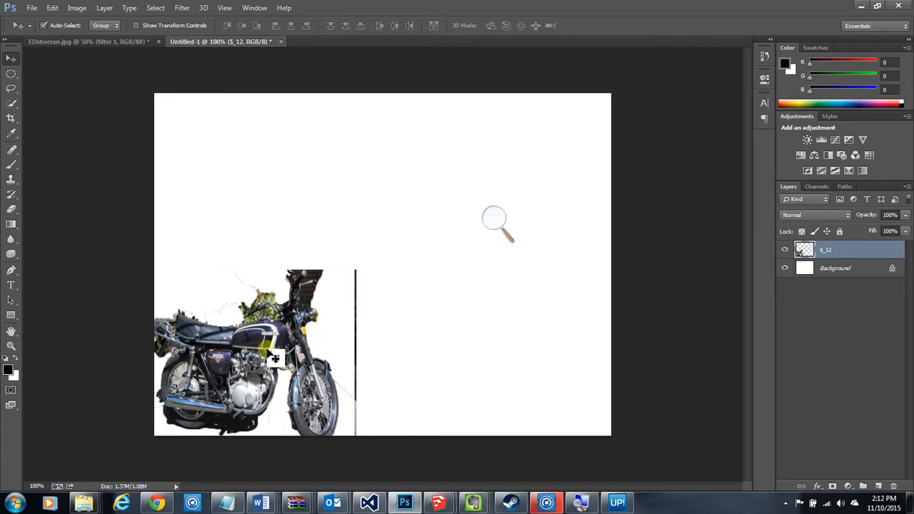
{"action": "left_click_drag", "start_coordinate": [262, 358], "coordinate": [238, 365]}
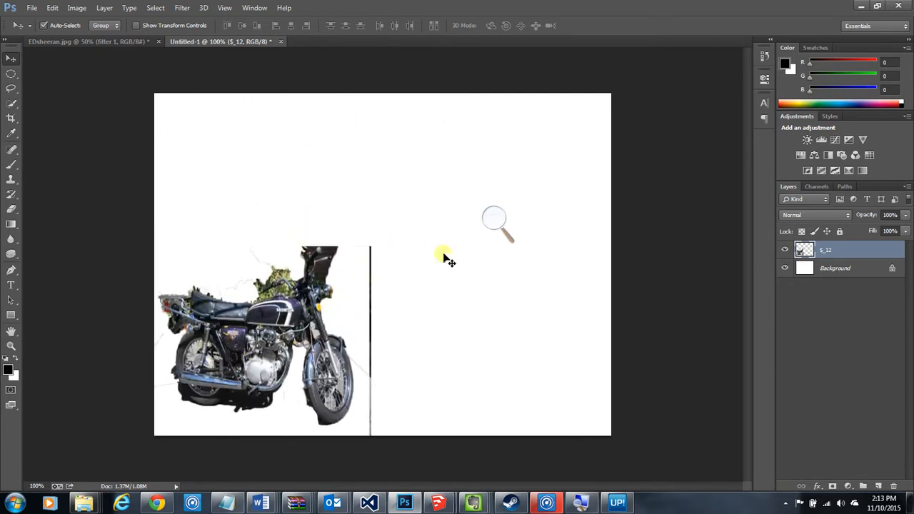